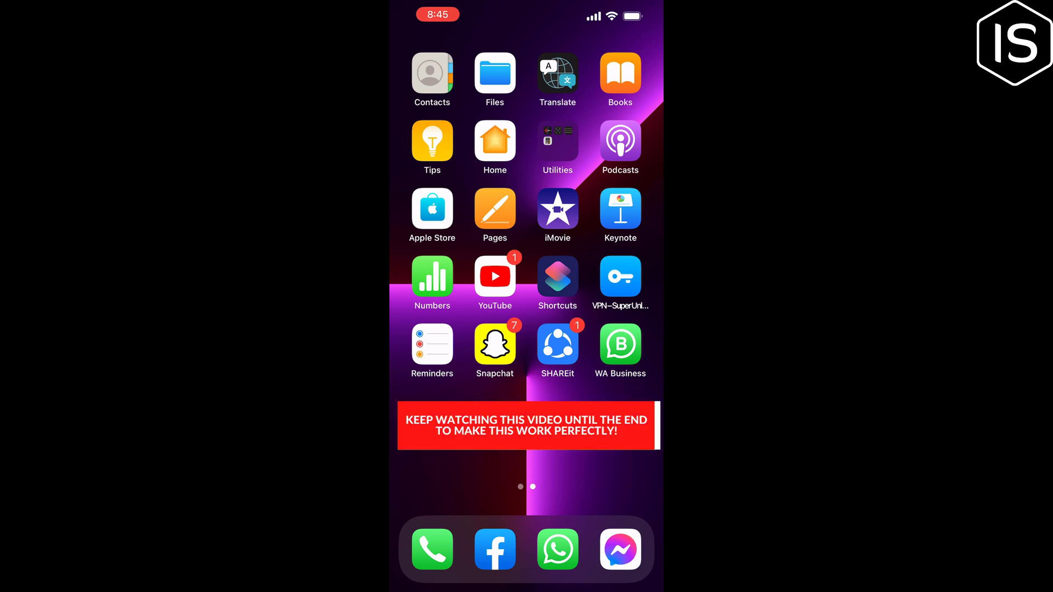
Open Away Message in WhatsApp Business through Settings and Business Tools.
left_click(620, 345)
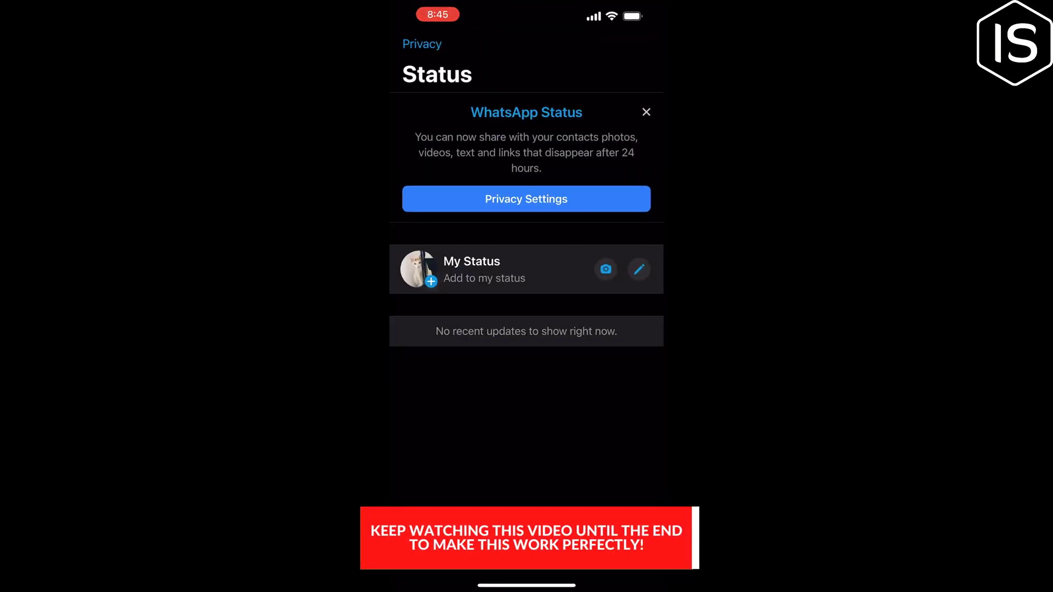
left_click(635, 556)
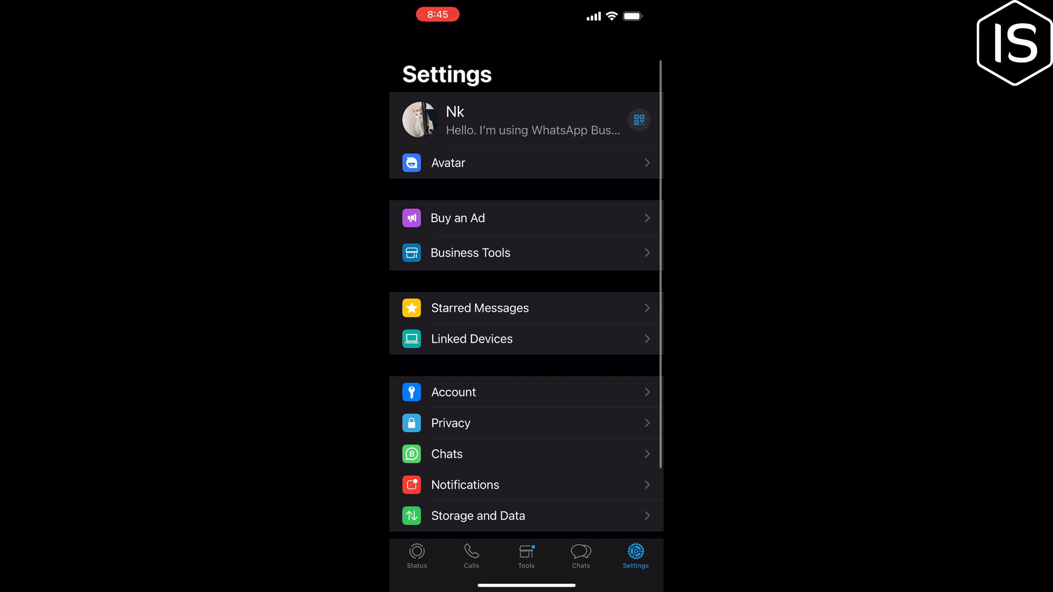
left_click(527, 253)
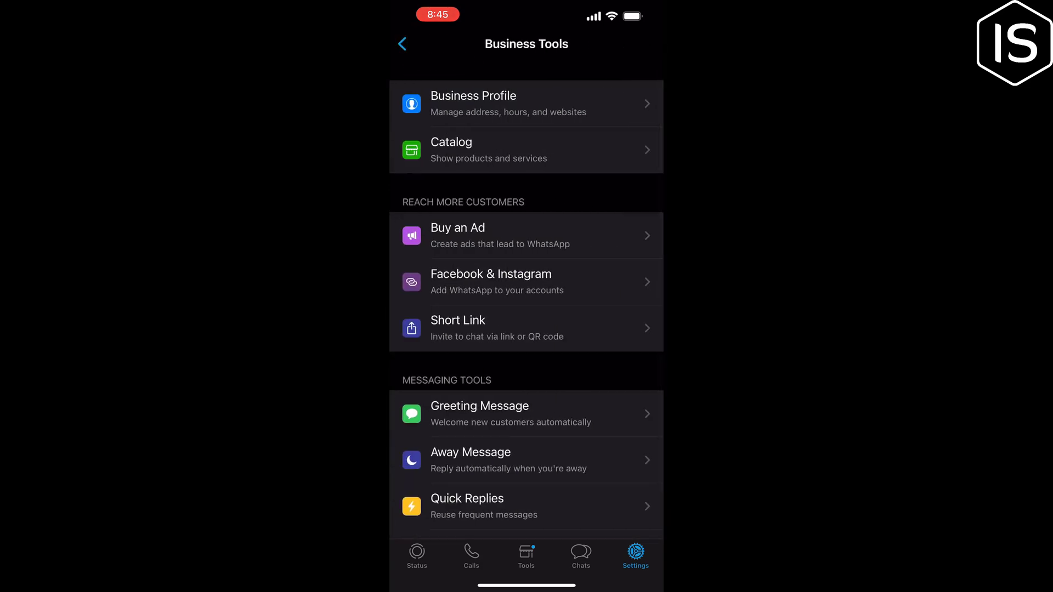
left_click(527, 460)
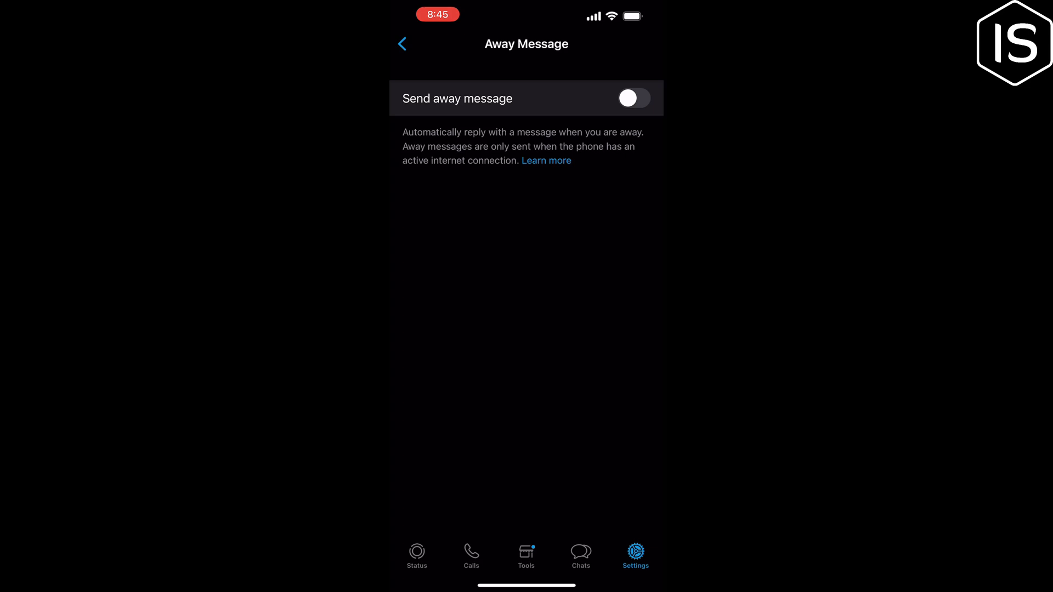
Switch on the Send away message toggle.
left_click(634, 99)
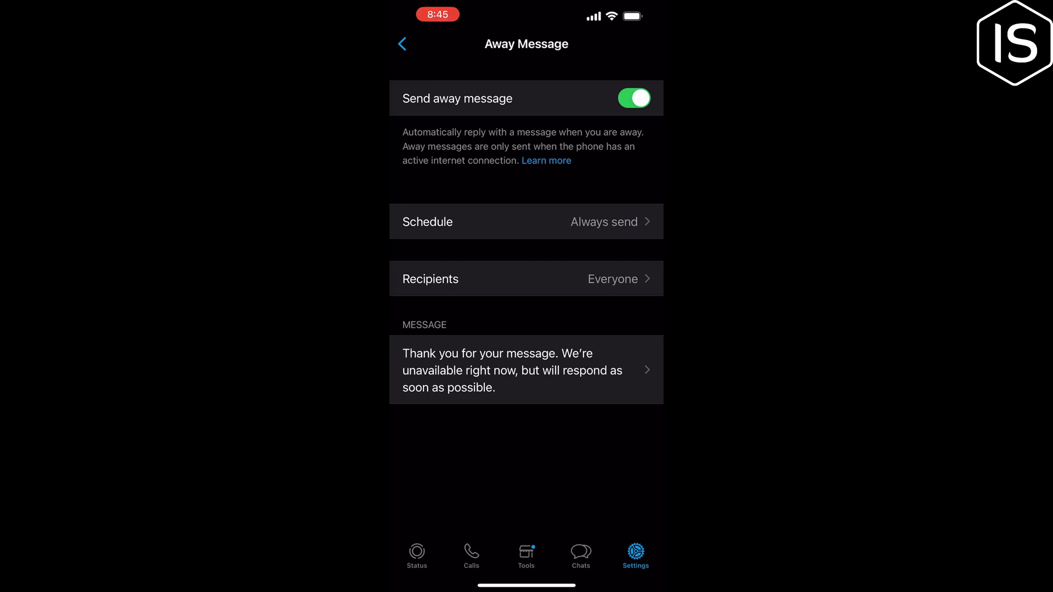
Switch the away message to a custom schedule starting 13 Apr 2023.
left_click(527, 221)
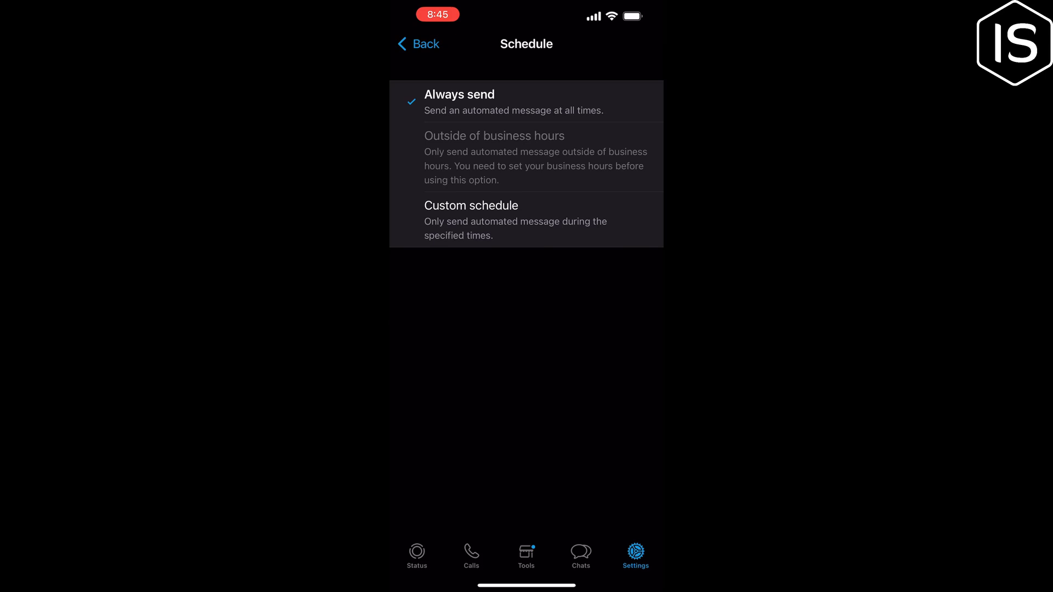
left_click(527, 219)
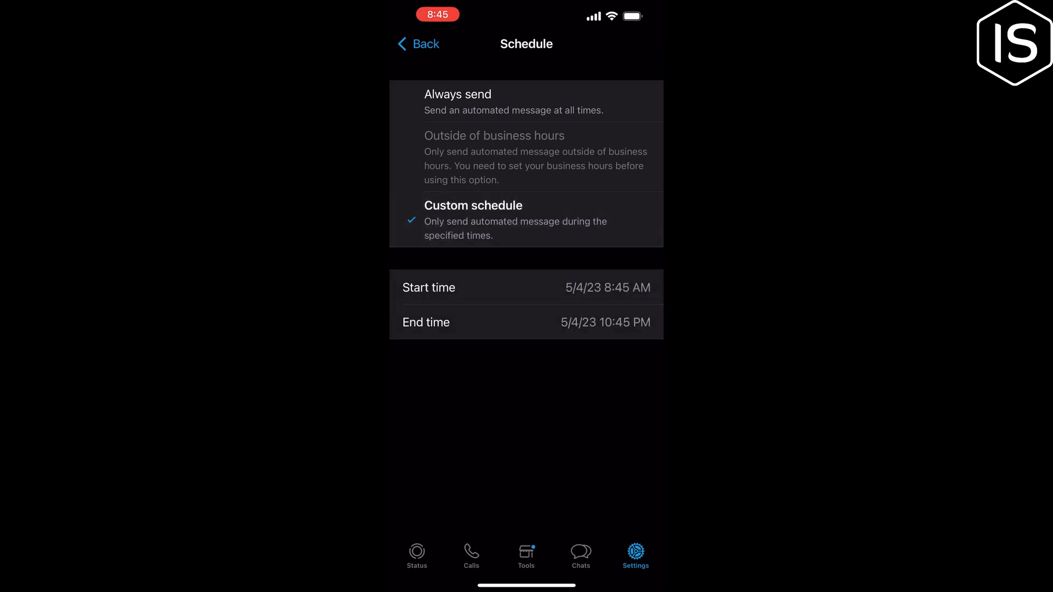
left_click(526, 286)
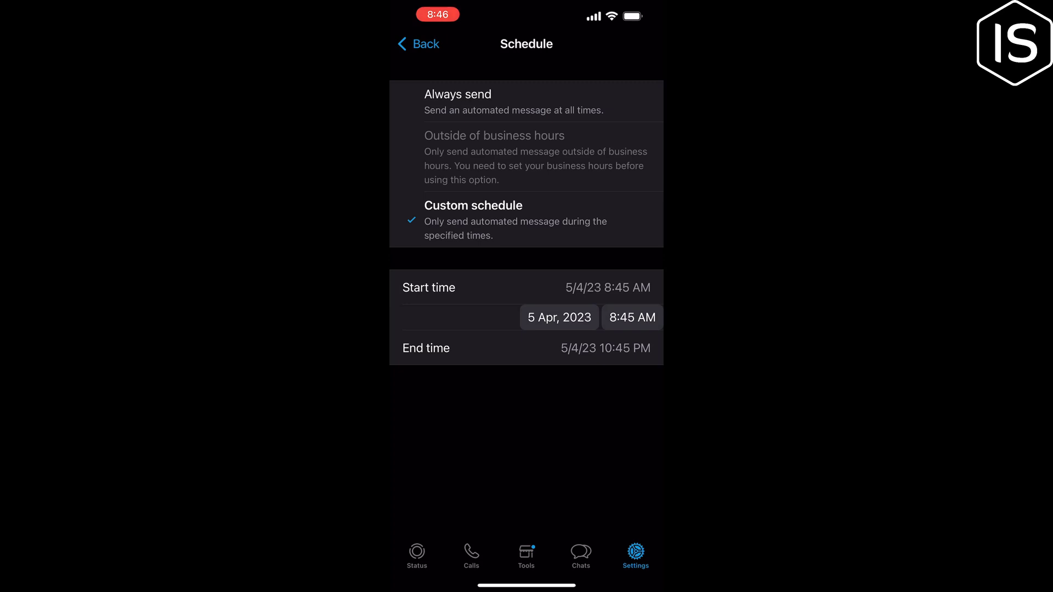
left_click(559, 318)
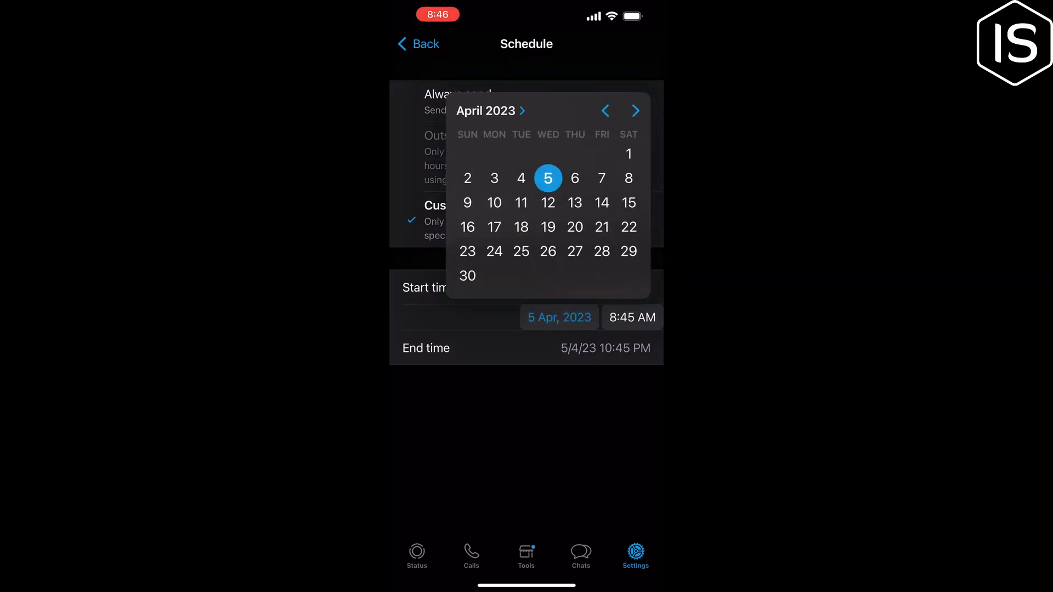
left_click(576, 203)
left_click(527, 428)
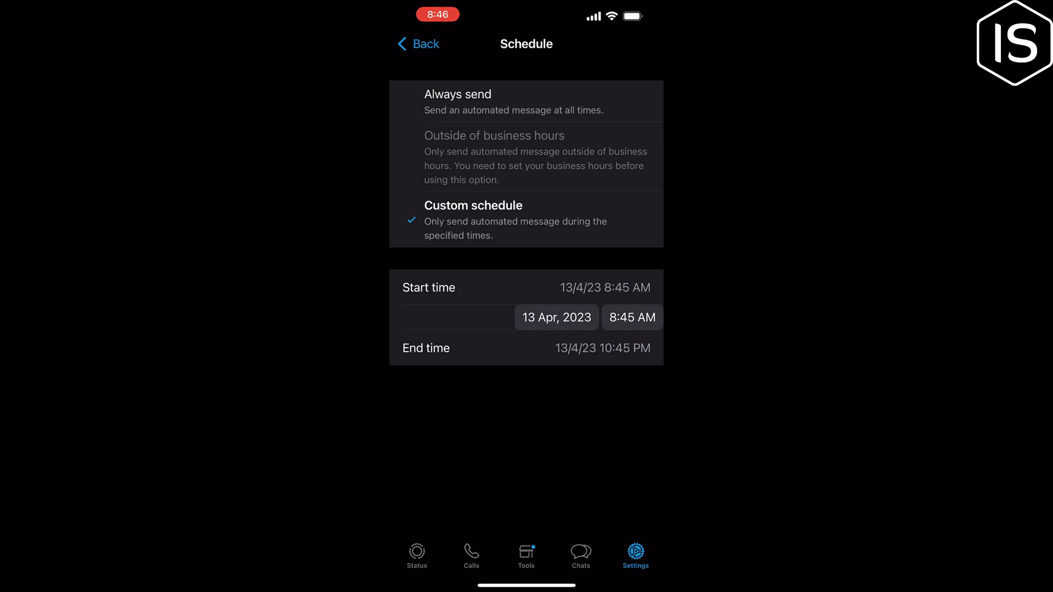
Set the custom schedule's end date to 13 May 2023.
left_click(527, 348)
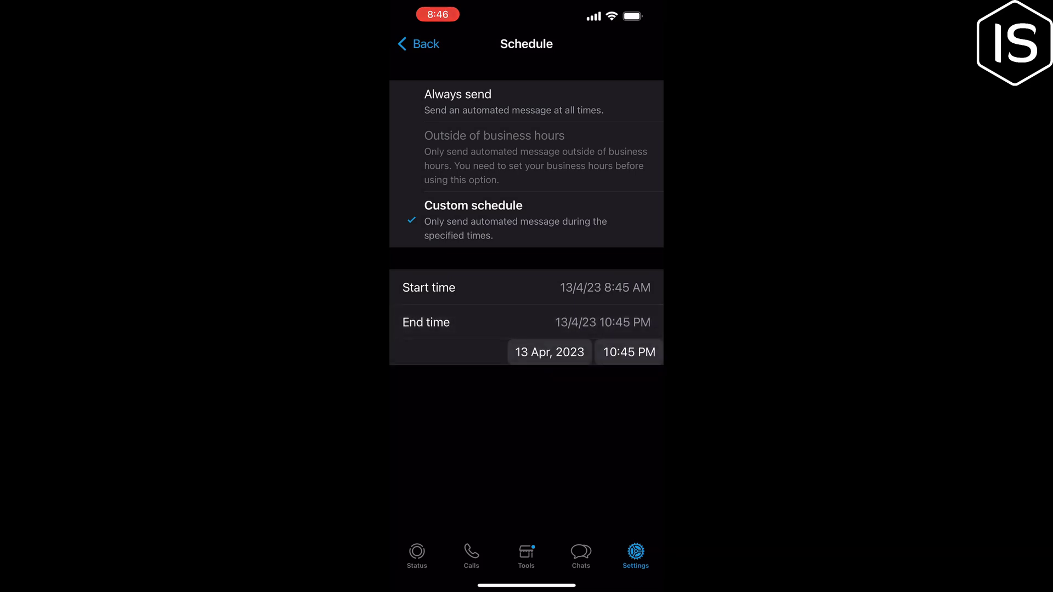
left_click(550, 353)
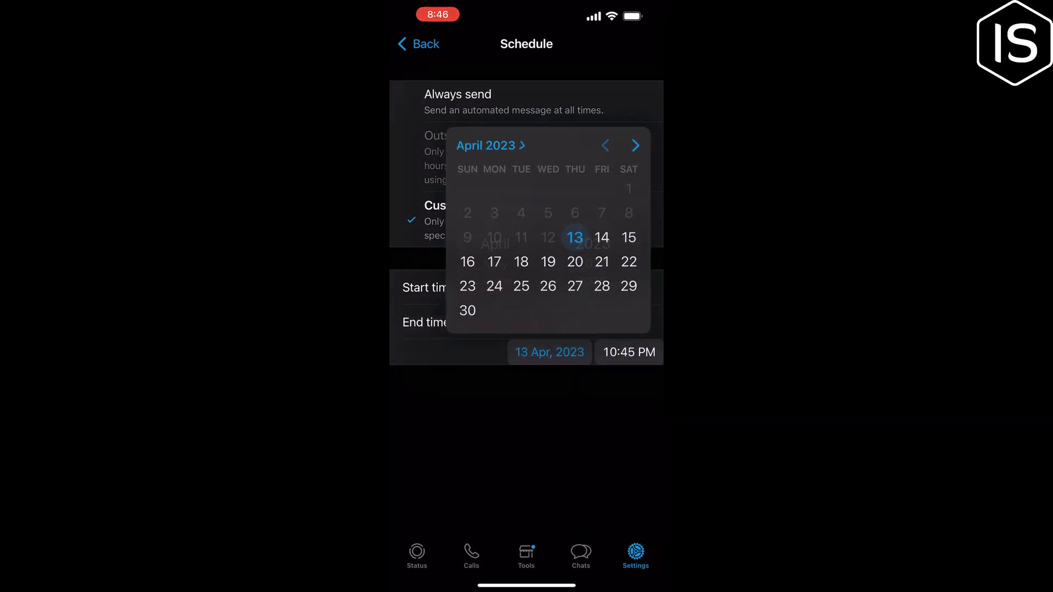
left_click(490, 145)
scroll(496, 243, "down", 1)
left_click(527, 429)
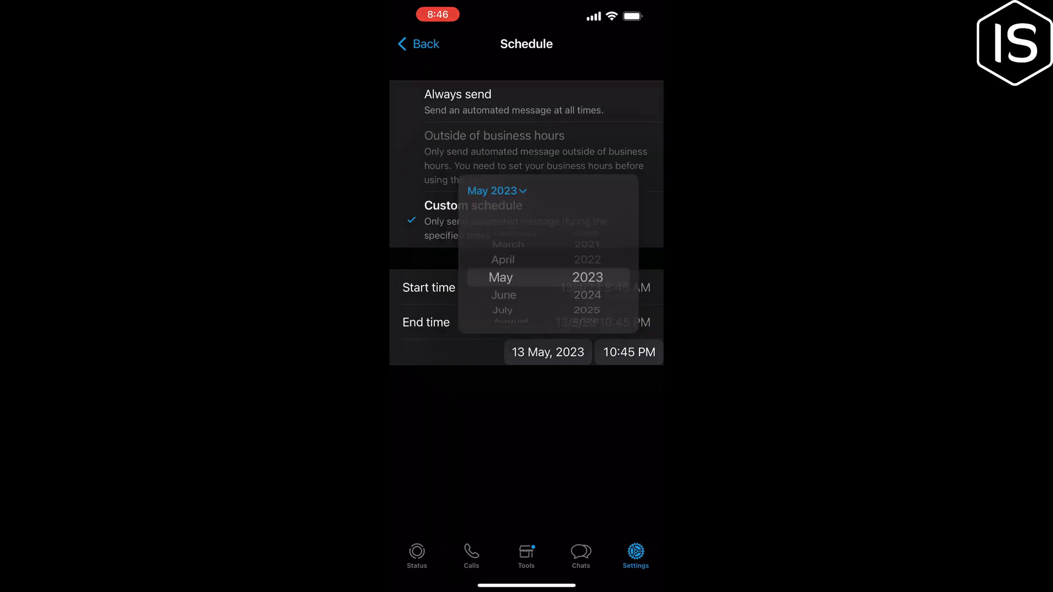
left_click(419, 44)
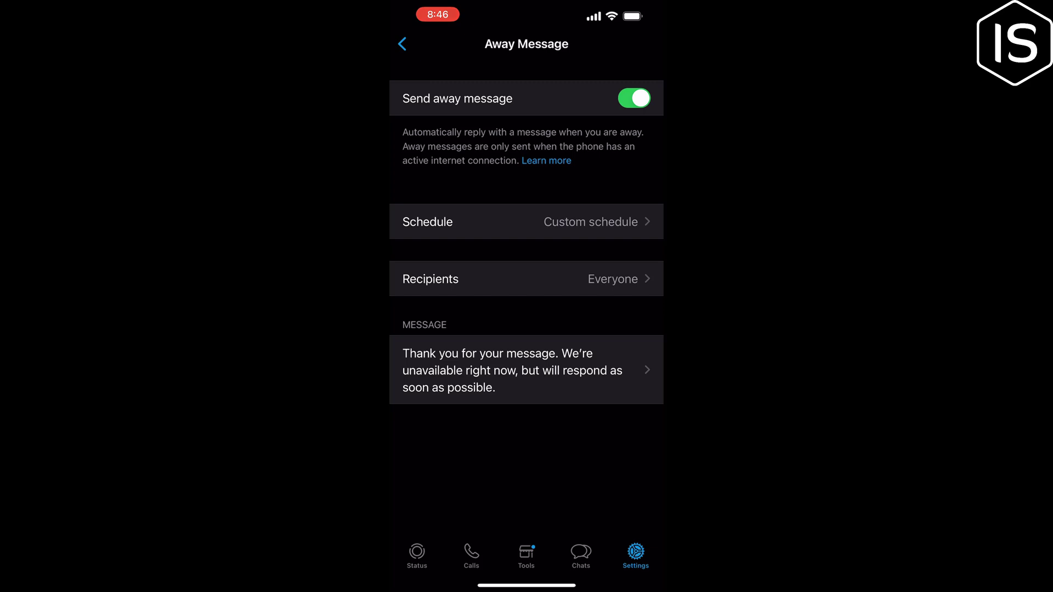
Keep away message recipients as Everyone and return to Business Tools.
left_click(526, 279)
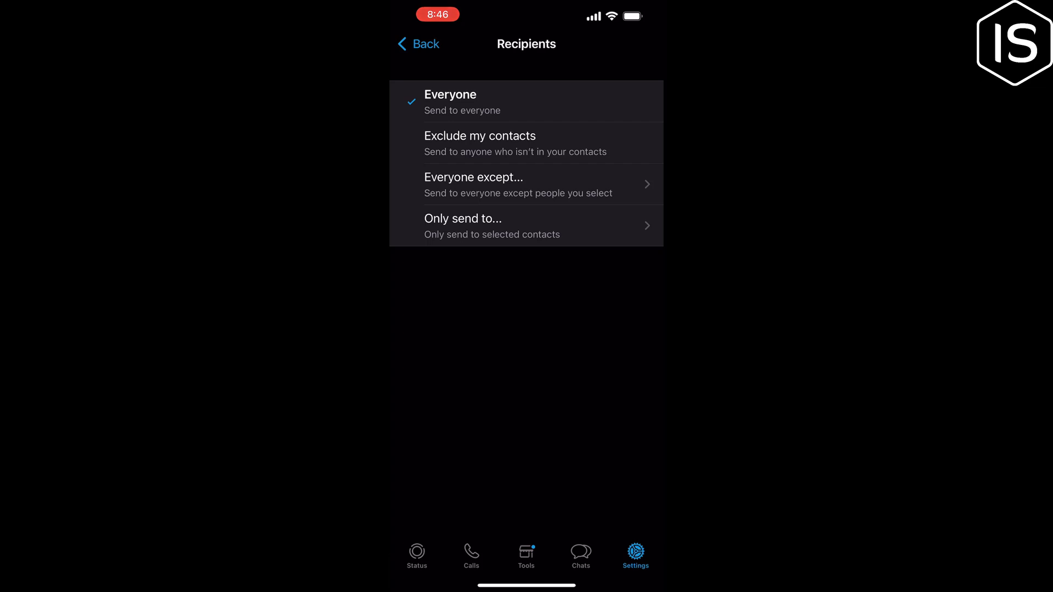
left_click(418, 44)
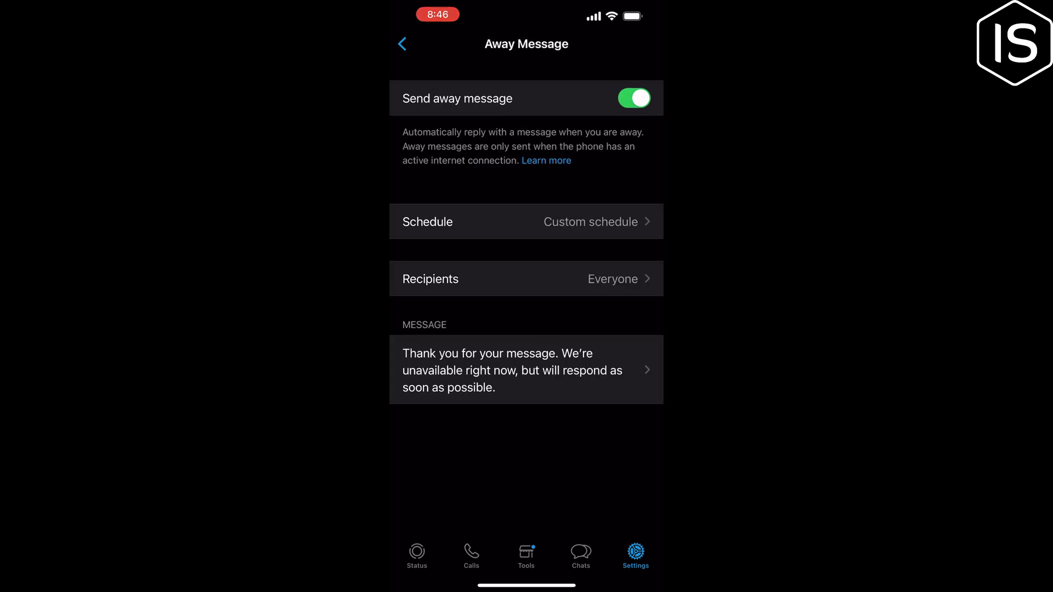
left_click(403, 44)
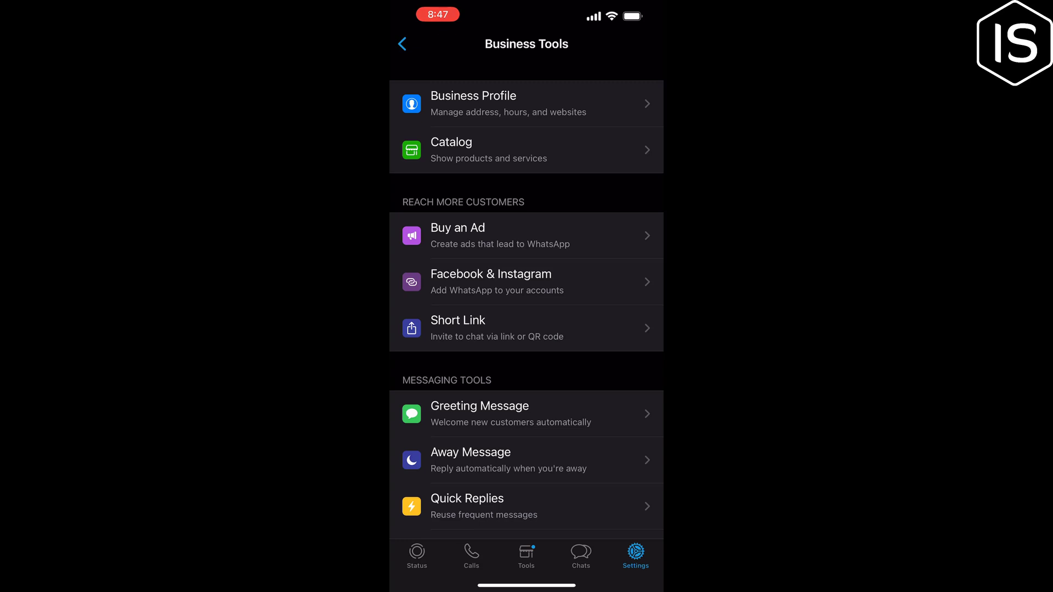
Reopen Away Message from Business Tools to review the enabled settings.
left_click(527, 461)
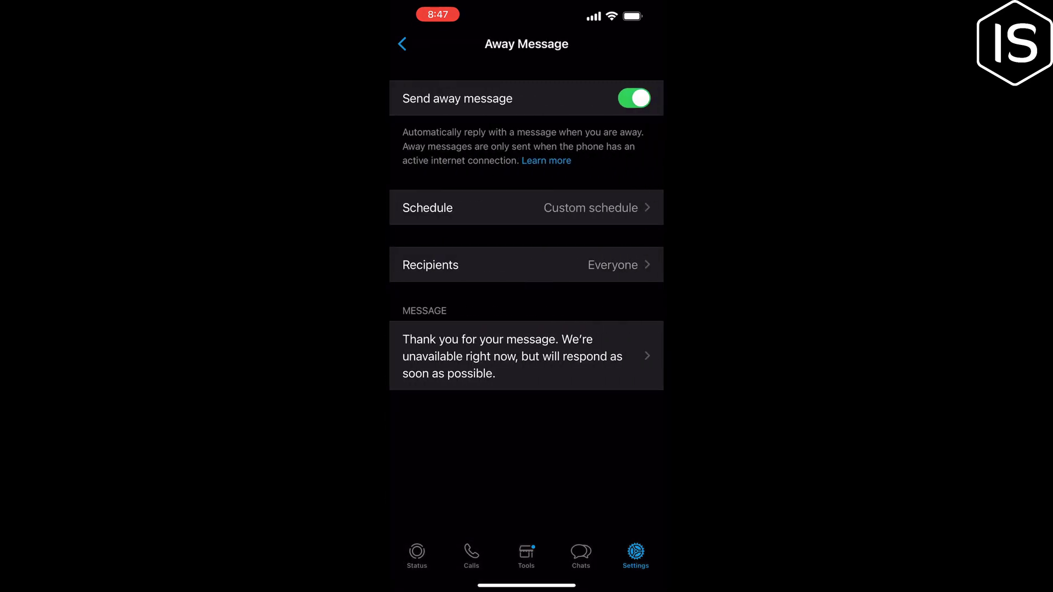